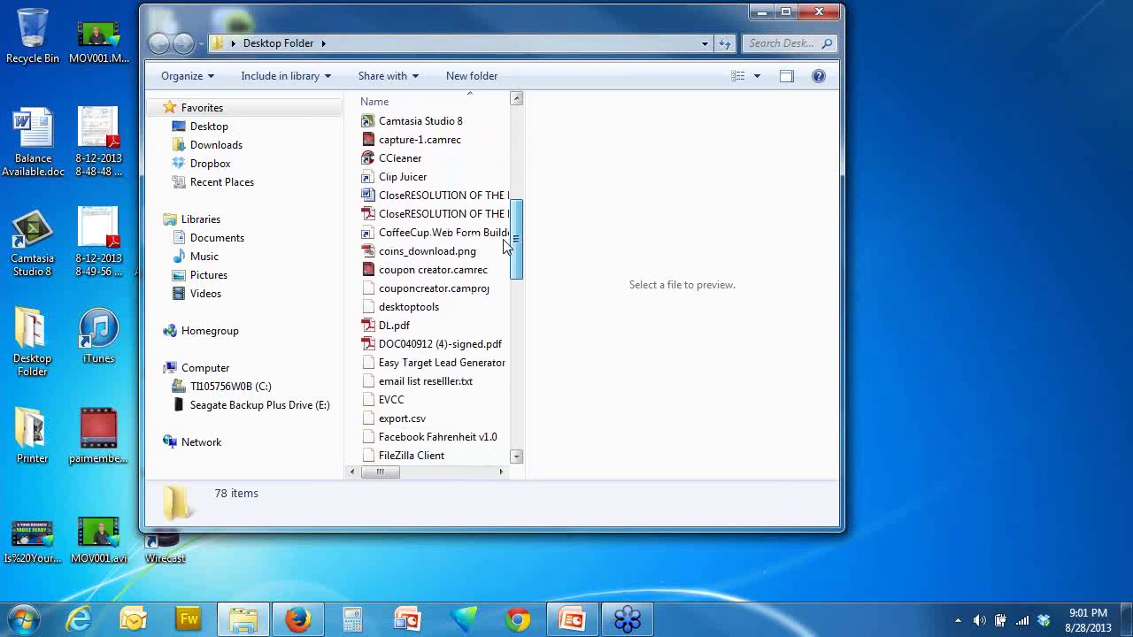
Launch the EVCC shortcut from the Desktop Folder, clear the folder window away and maximize the coupon creator window
left_click(387, 300)
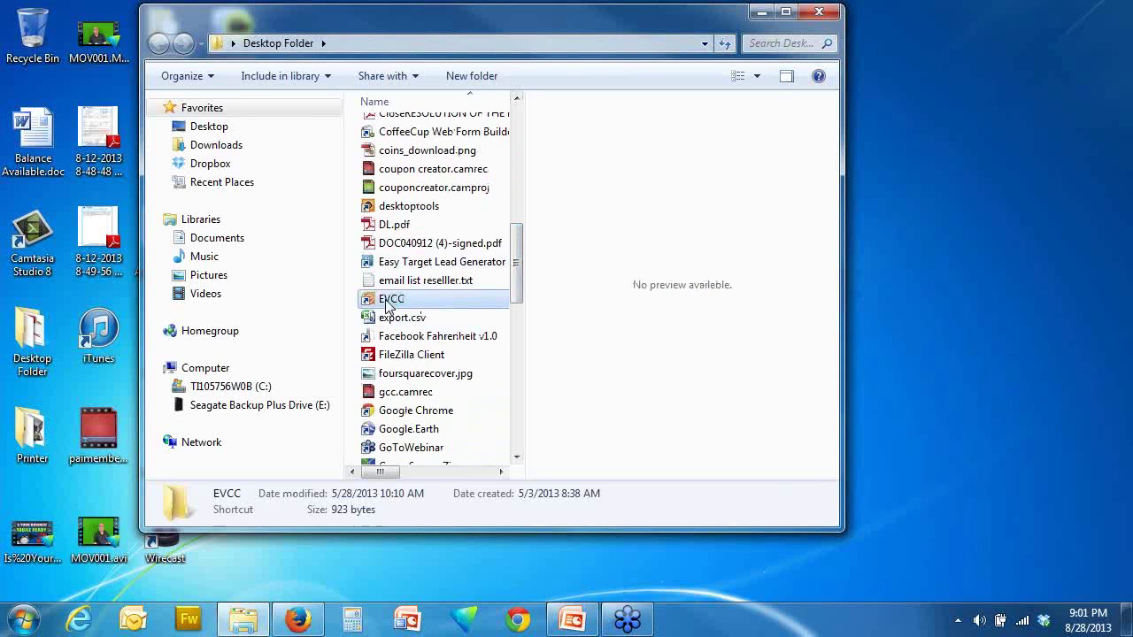
left_click(762, 12)
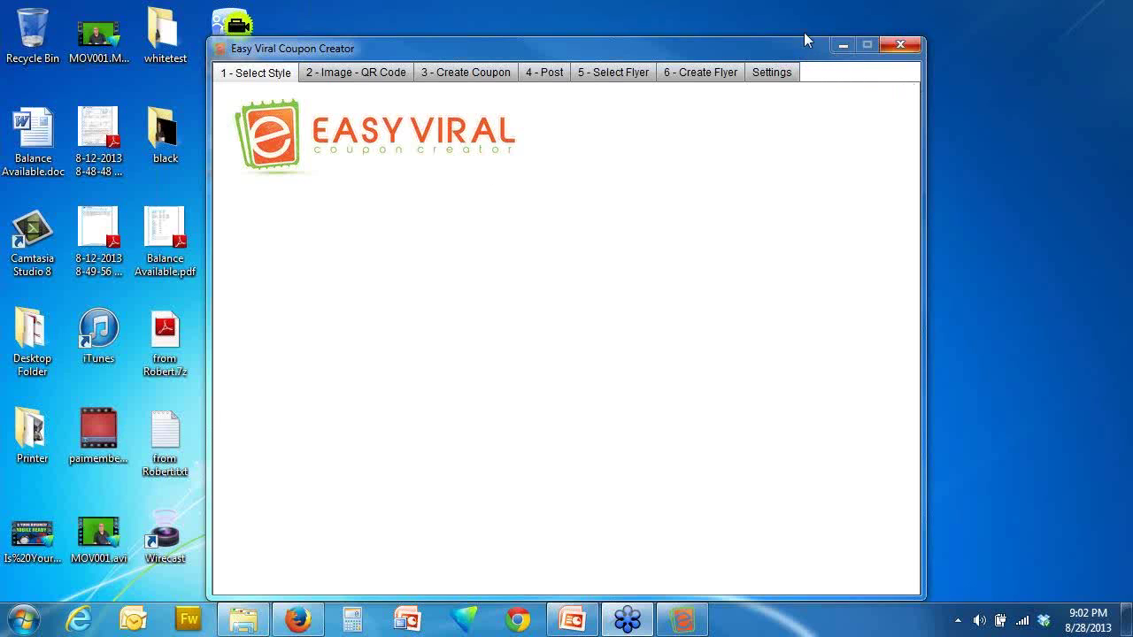
left_click_drag(772, 54, 789, 31)
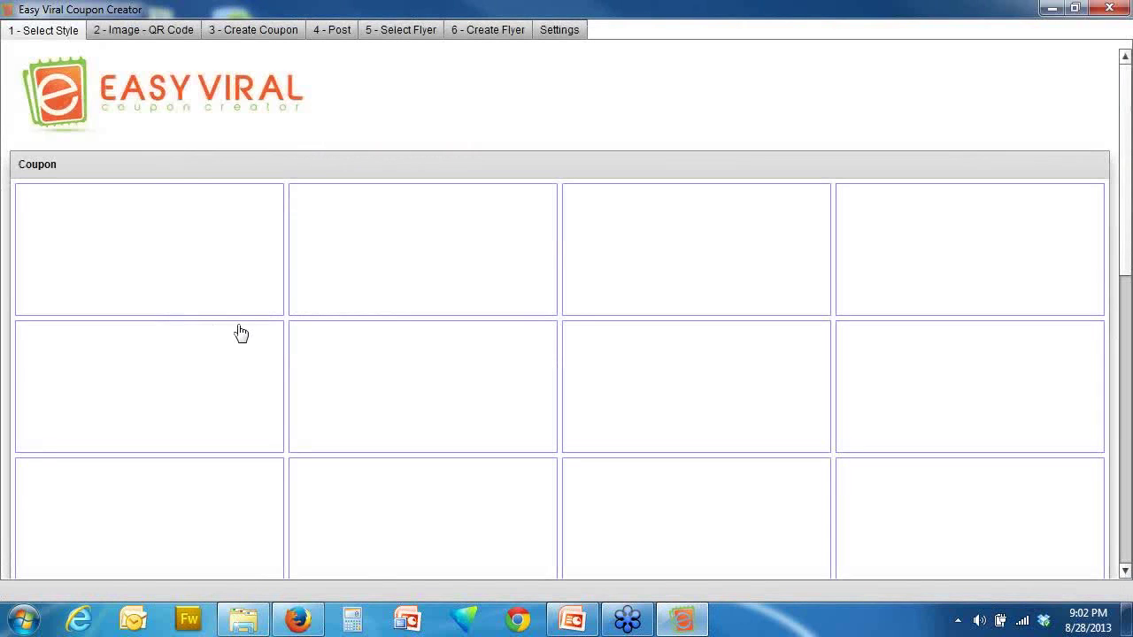
Choose the yellow Claim Your Coupon style and generate a QR code on it from the text fvgdsfvgadsfvgavf
left_click(297, 324)
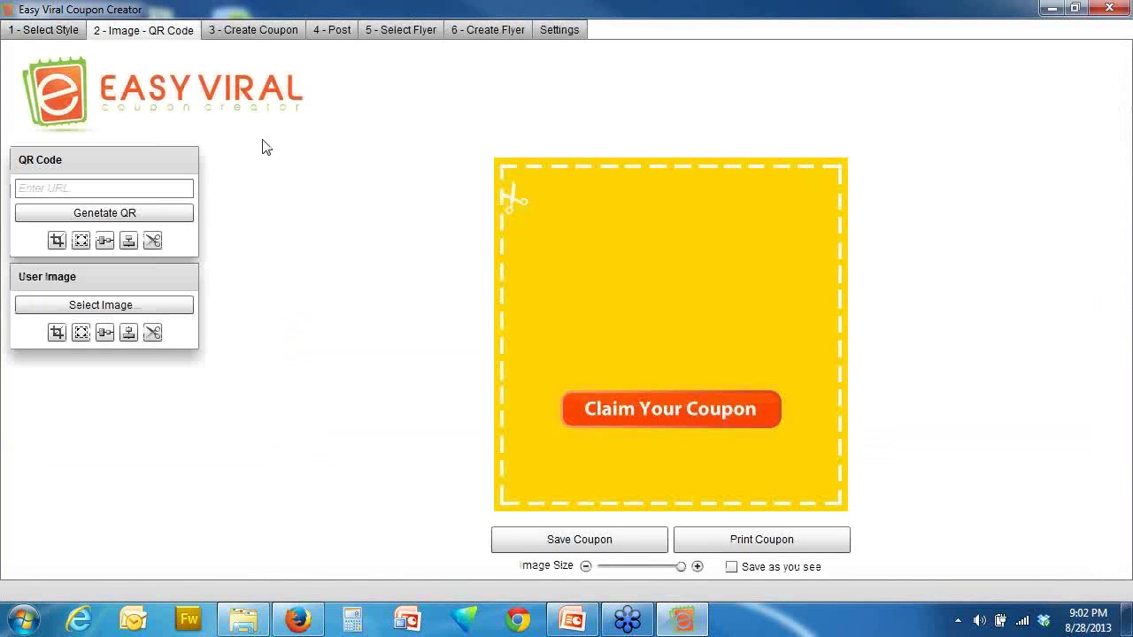
left_click(108, 191)
type("fvgdsfvgadsfvgavf")
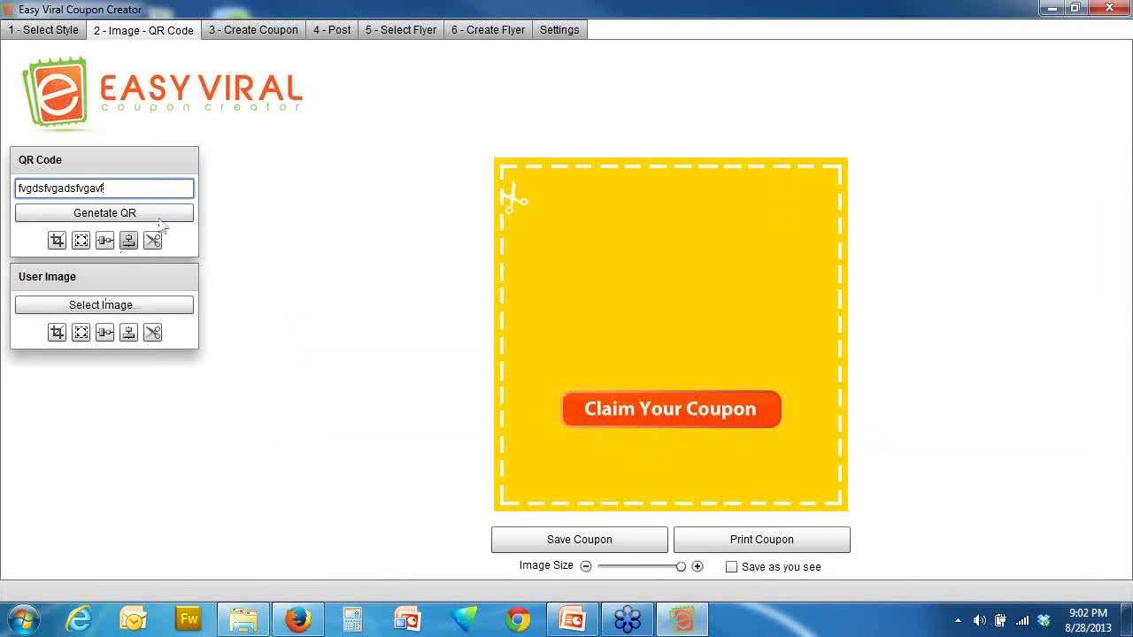
left_click(117, 216)
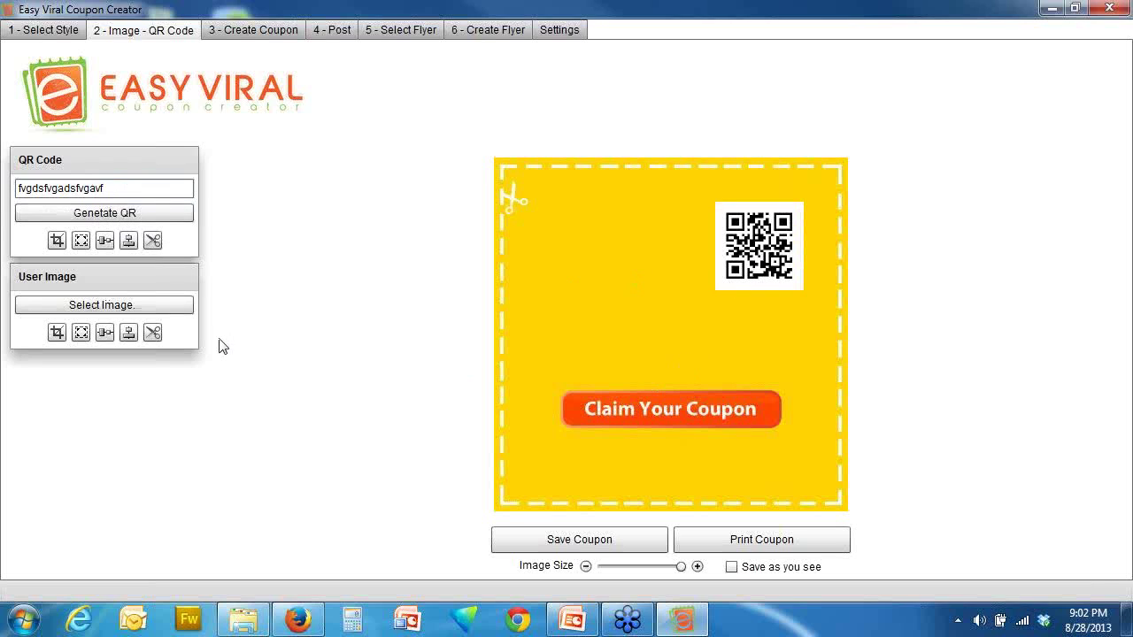
left_click(255, 31)
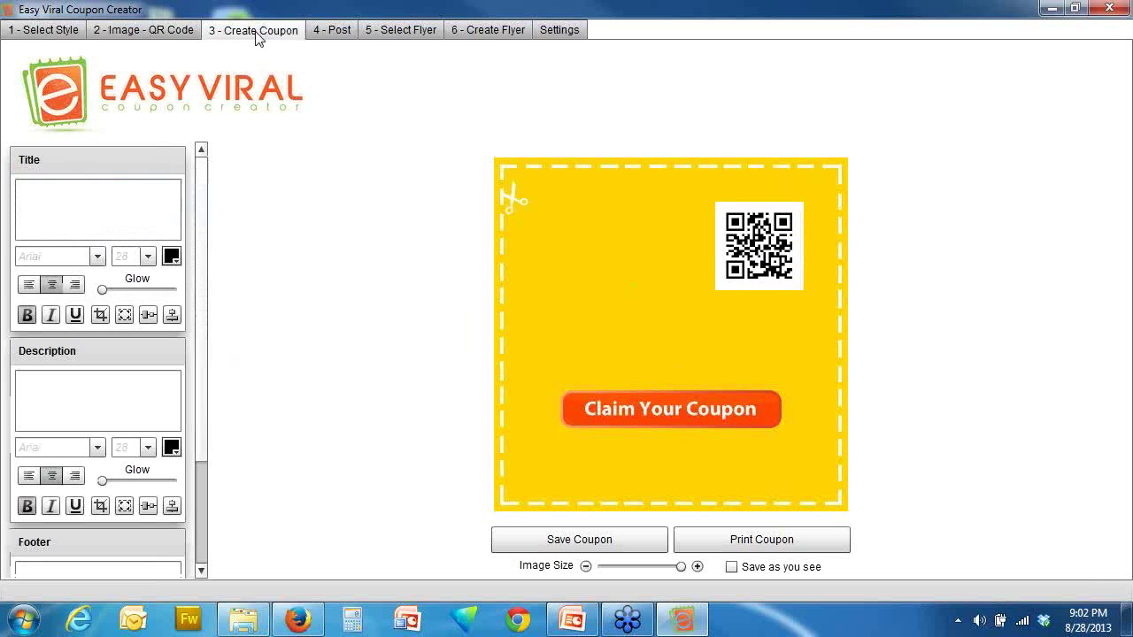
left_click(334, 34)
left_click(162, 34)
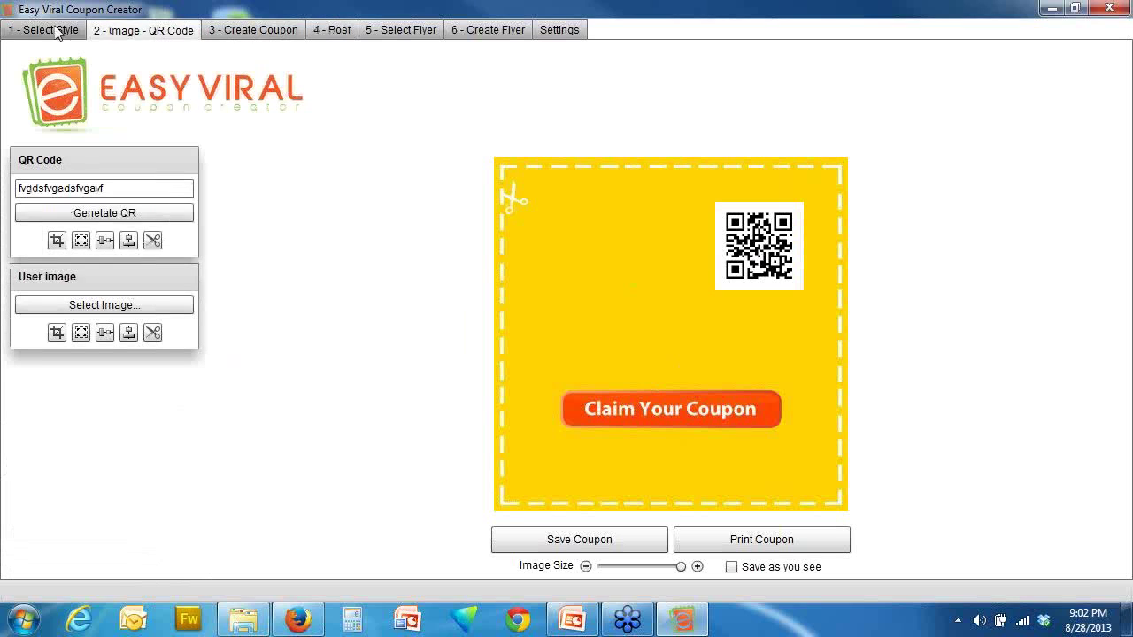
Browse the coupon styles and choose the 25% Flat Discount template
left_click(57, 32)
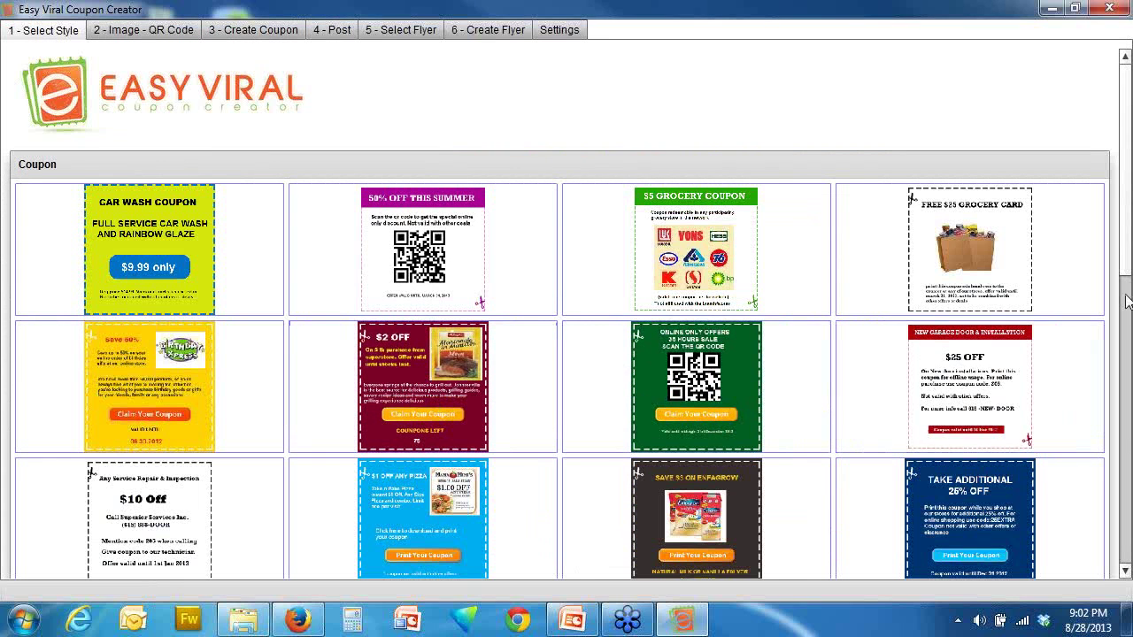
left_click_drag(1125, 246, 1129, 501)
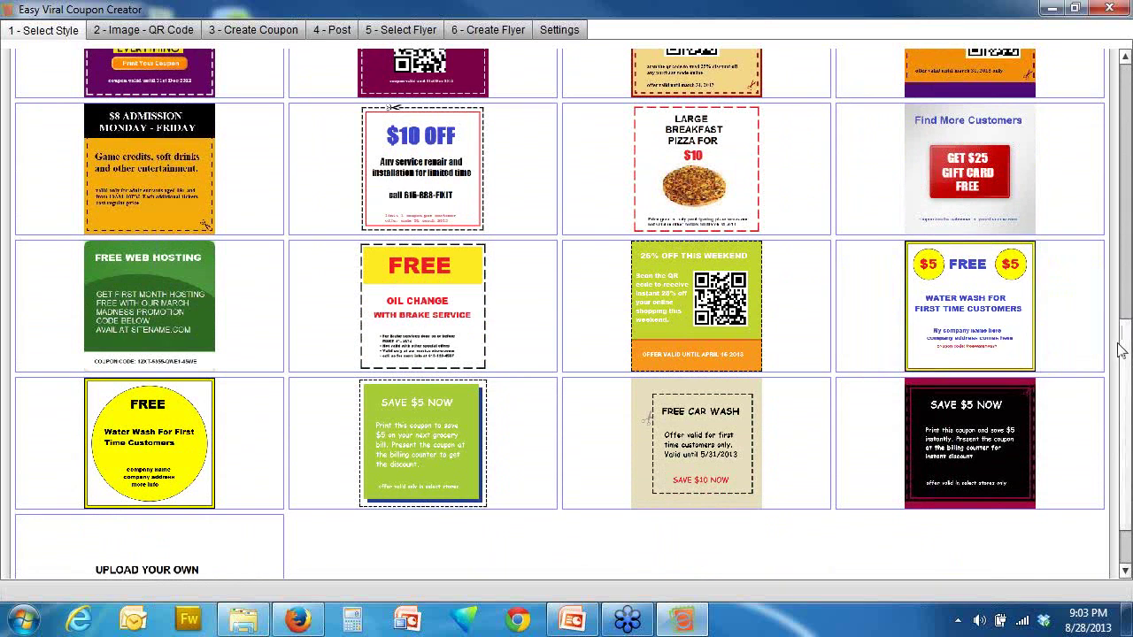
scroll(1126, 349, "down", 2)
scroll(1065, 309, "up", 7)
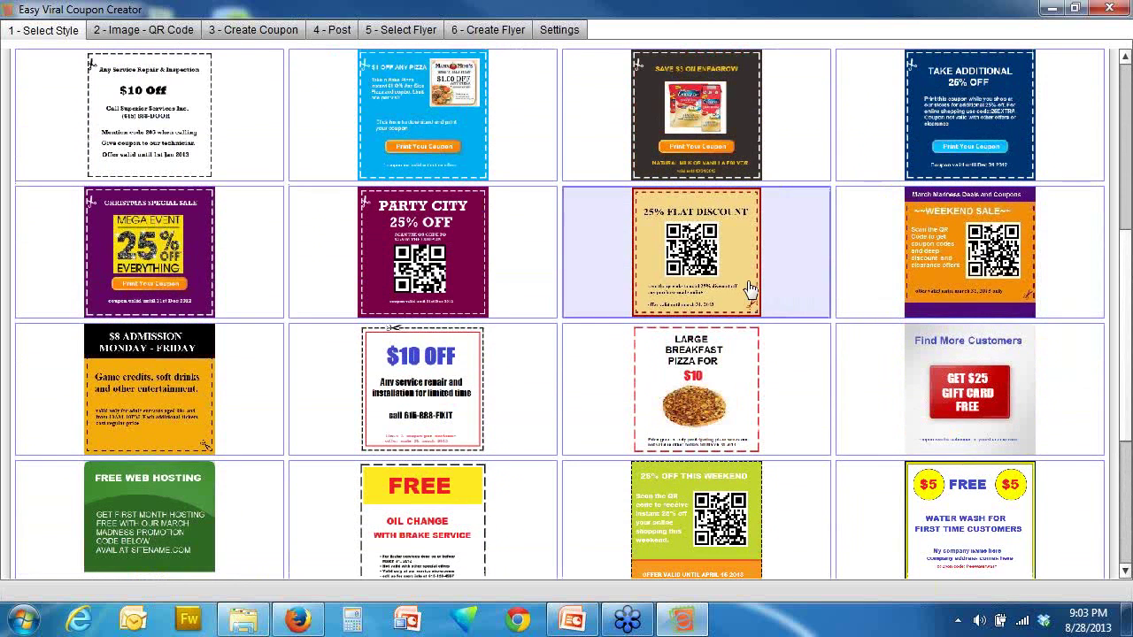
left_click(748, 290)
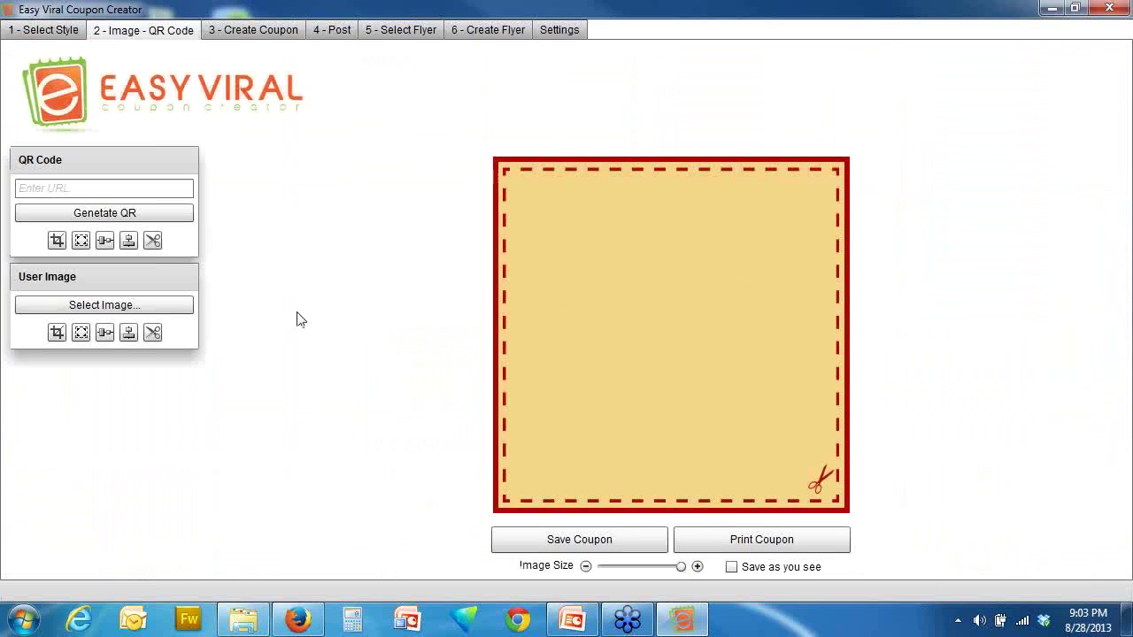
Enter dsfasfsafa as the QR code URL, and view the user image file chooser without picking a file
left_click(93, 187)
type("dsfasfsafa")
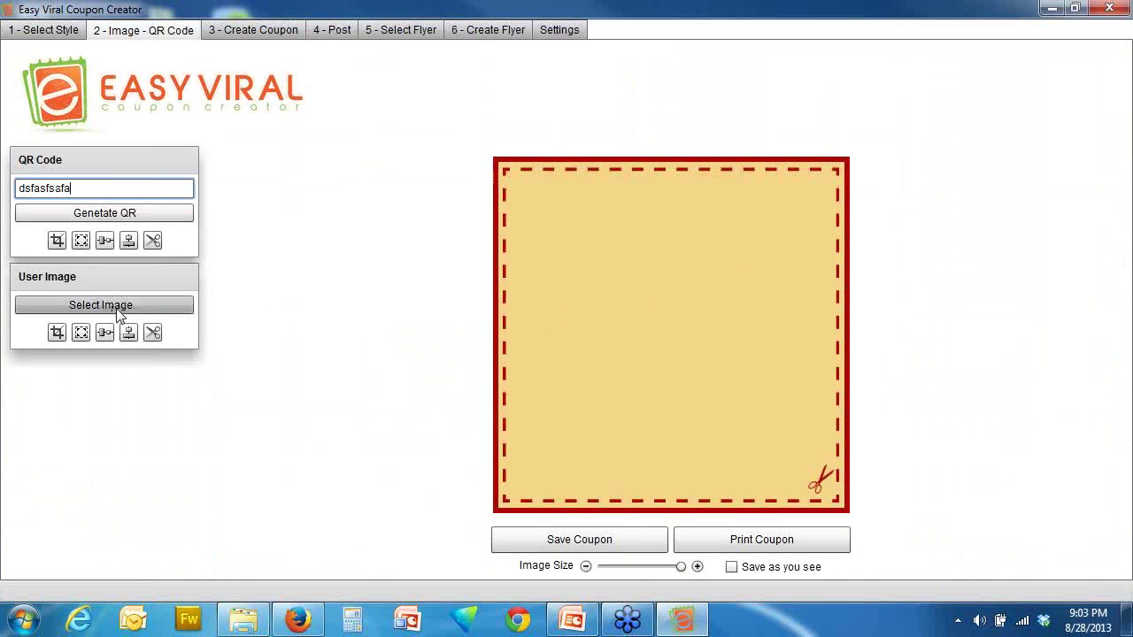
left_click(83, 304)
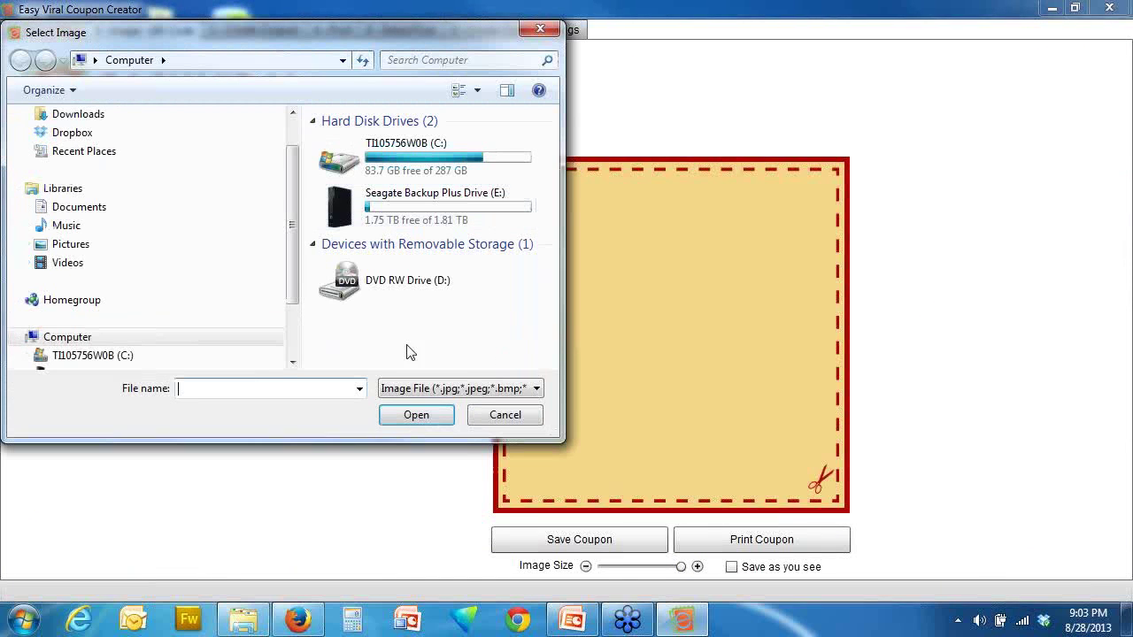
left_click(505, 415)
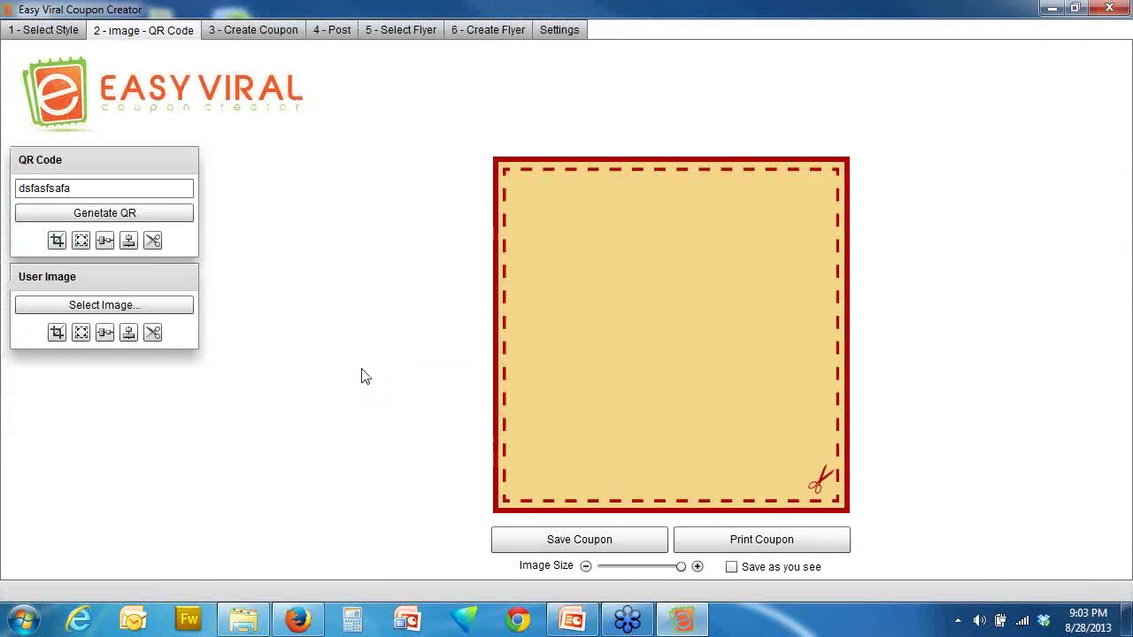
Fill in the coupon text with title sdfasdfasfas, description sadfasdfsaf and footer sdfasdfsafasdf
left_click(268, 32)
left_click(155, 180)
type("sdfasdfasfas")
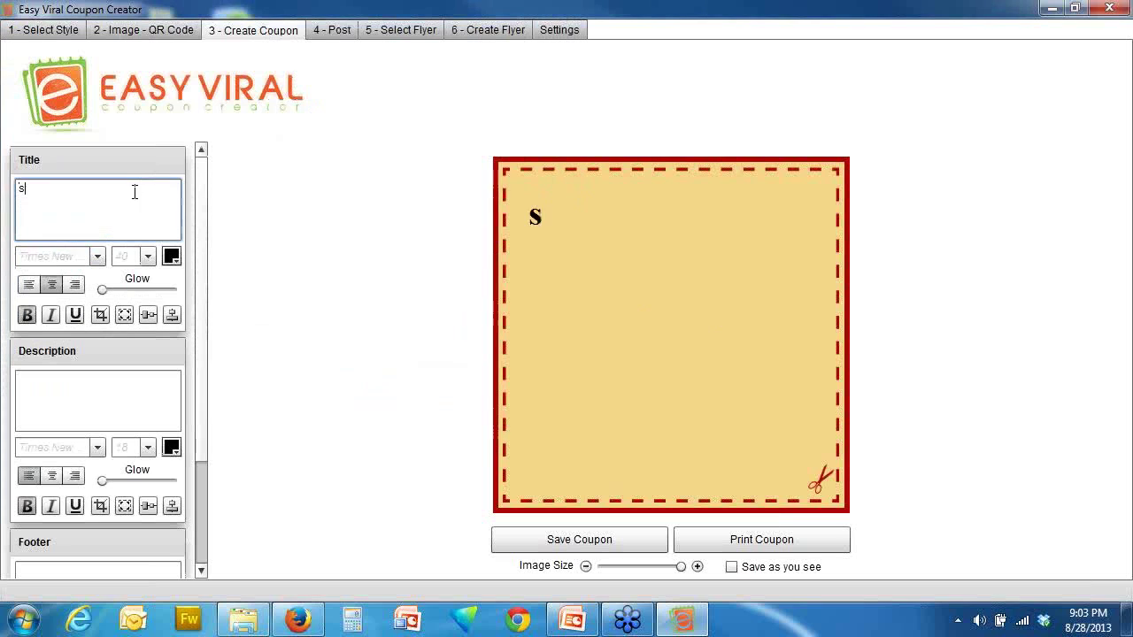
left_click(73, 386)
type("sadfasdfsaf")
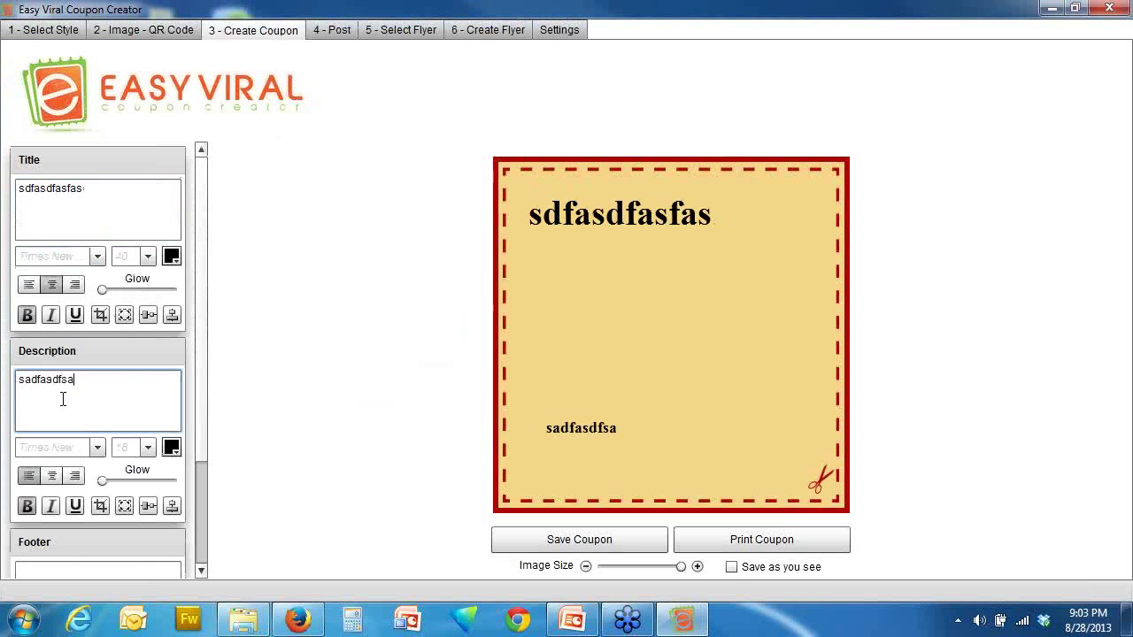
left_click(64, 571)
type("sdfasdfsafasdf")
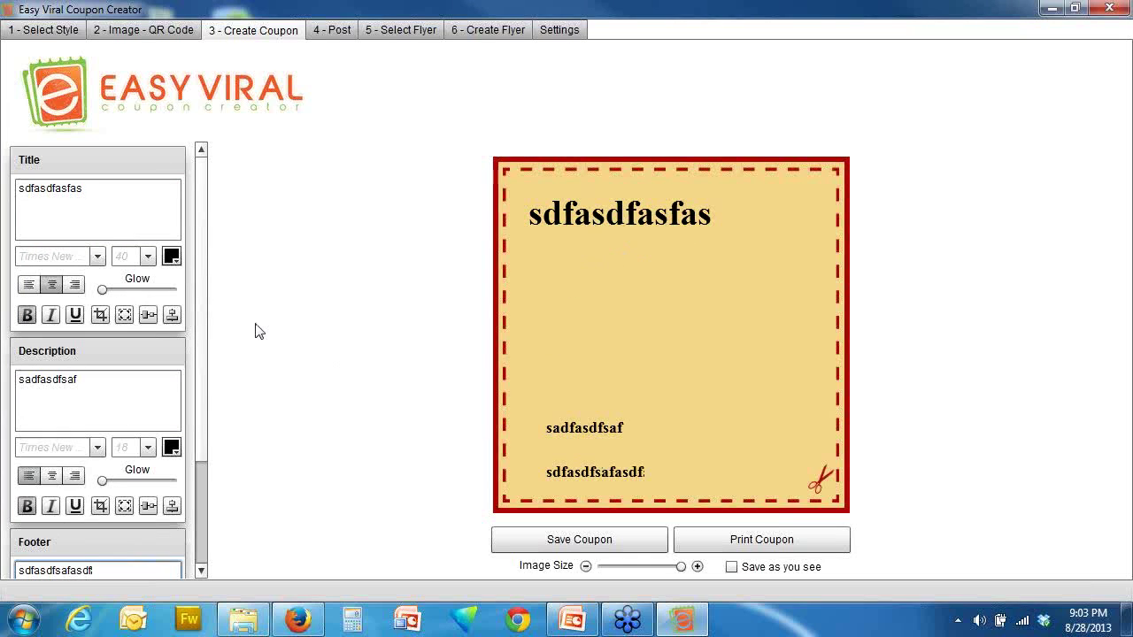
Enable transform handles for the title and move it slightly down and right, centring it on the upper coupon
left_click(124, 314)
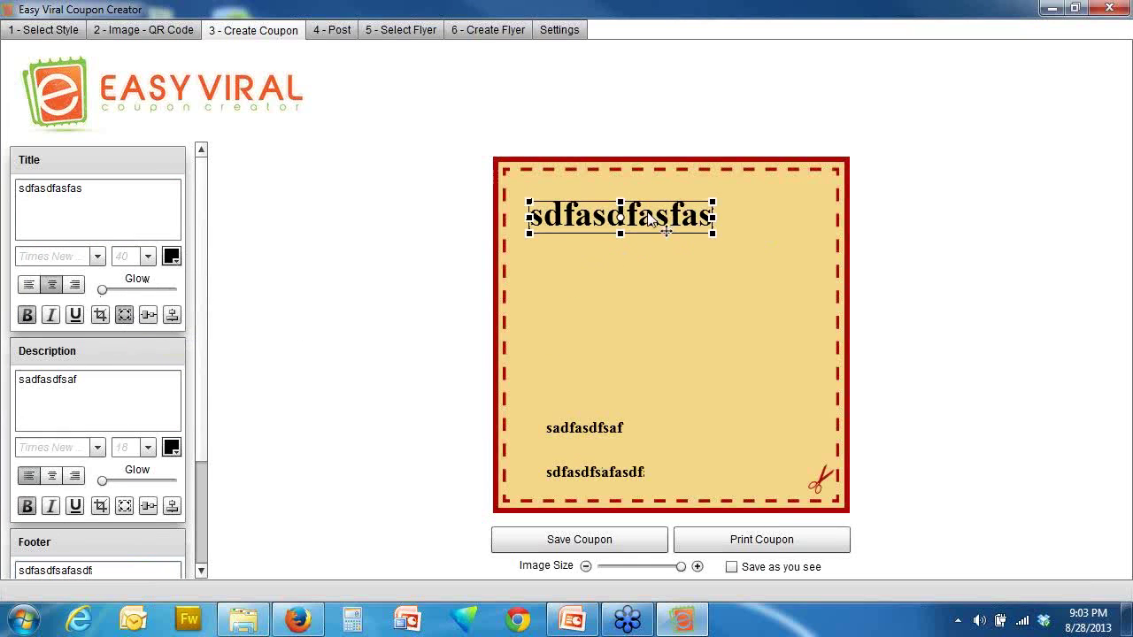
left_click_drag(663, 221, 697, 241)
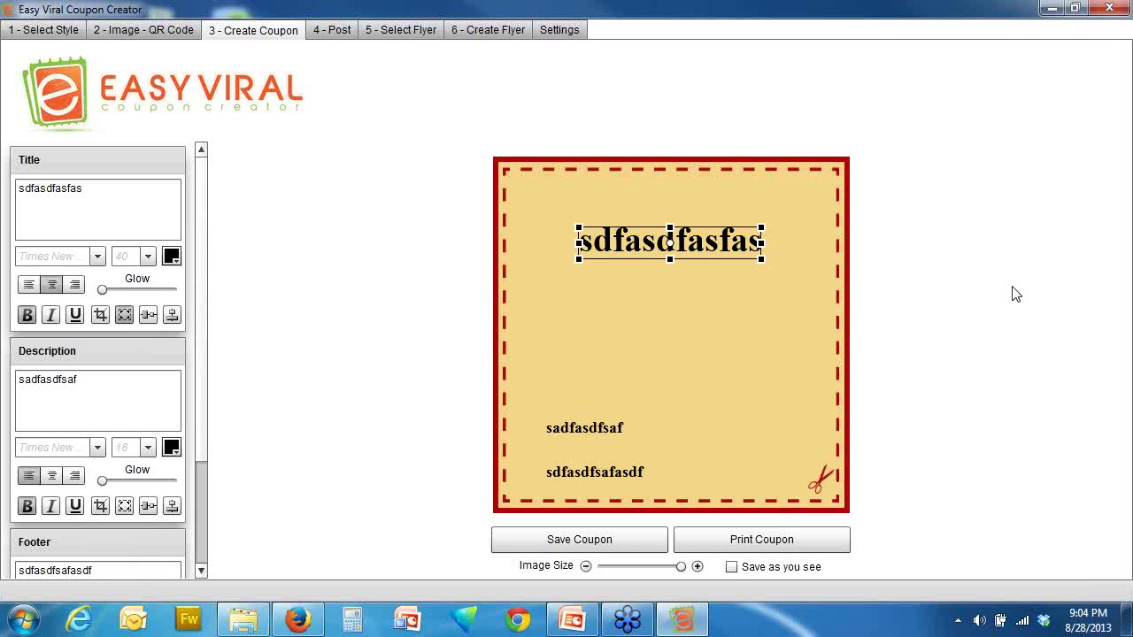
Switch to PowerPoint and show the Main App and Addon App diagram full screen, then return to the editor
left_click(1053, 8)
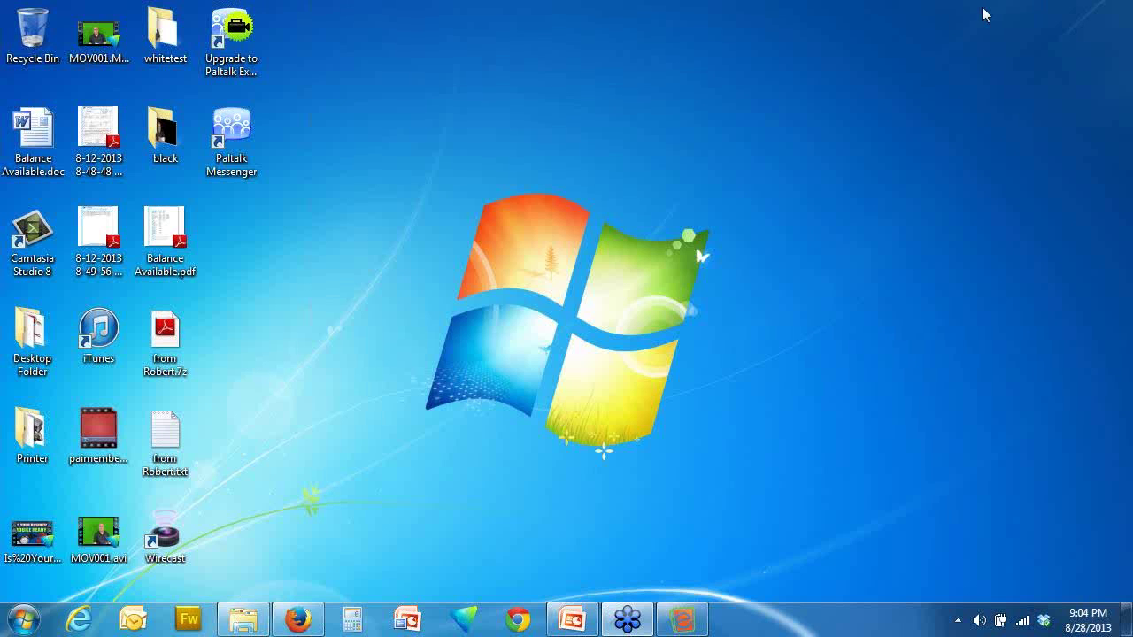
left_click(681, 619)
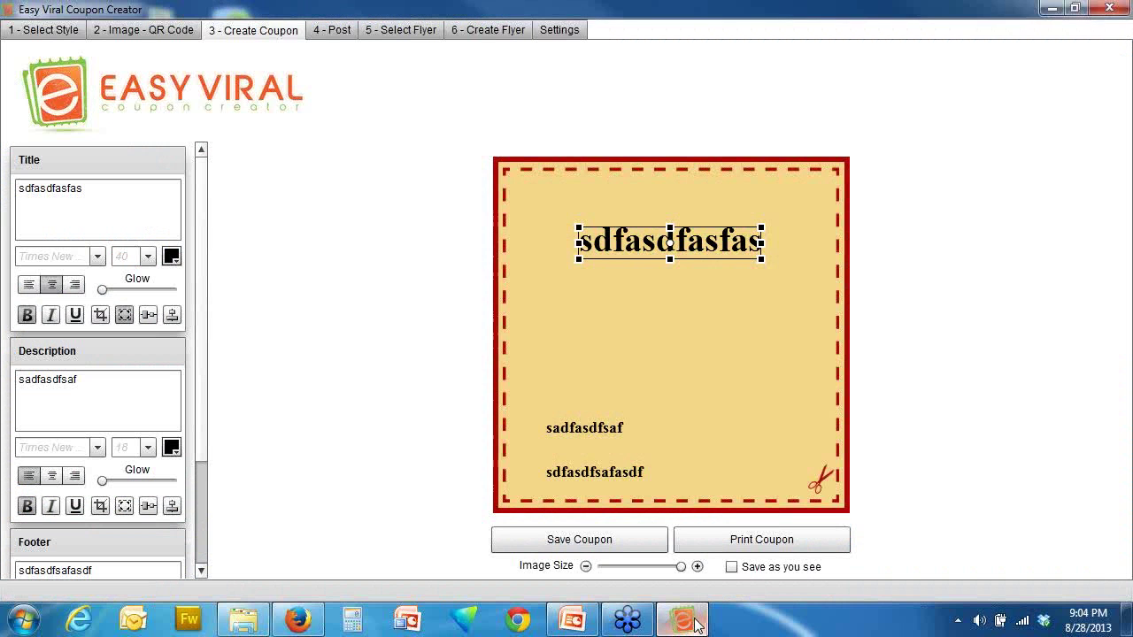
left_click(577, 628)
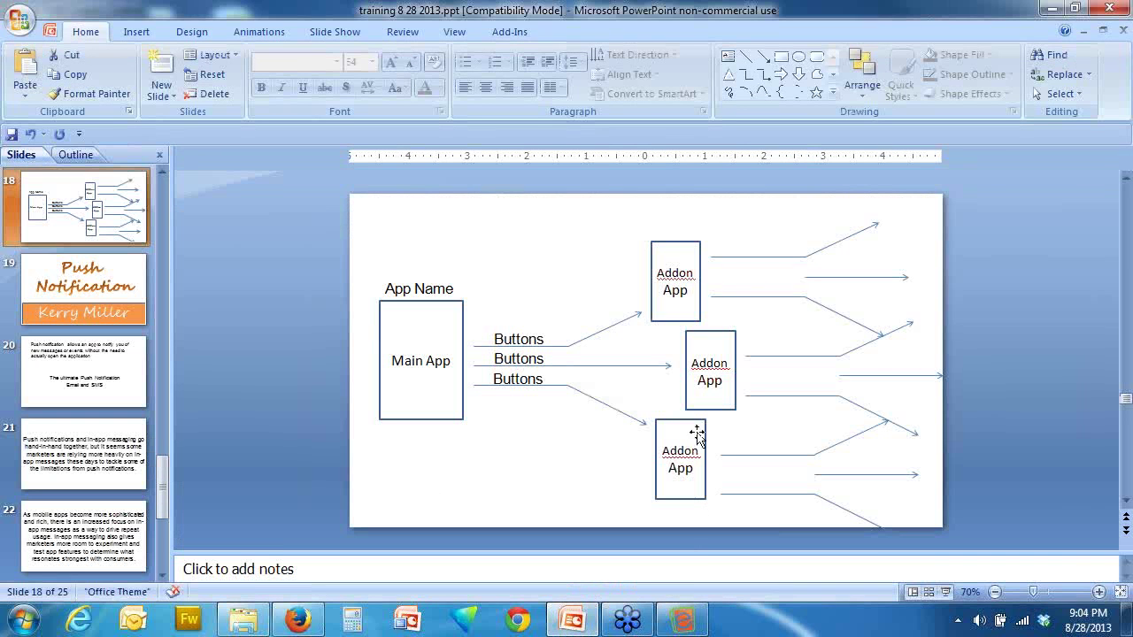
left_click(945, 593)
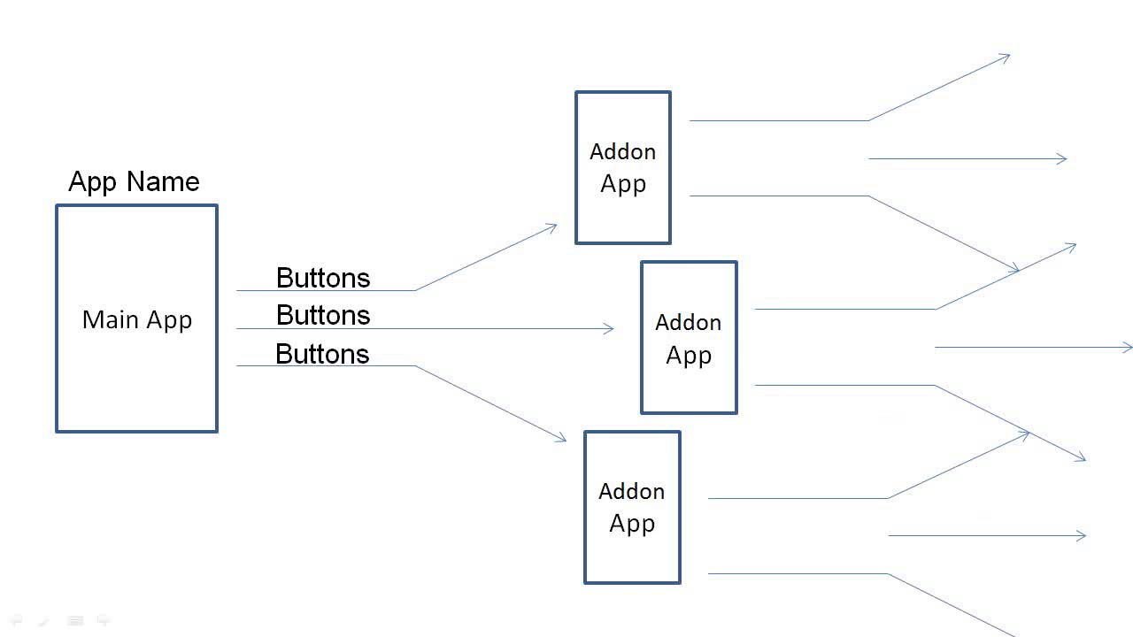
key("Escape")
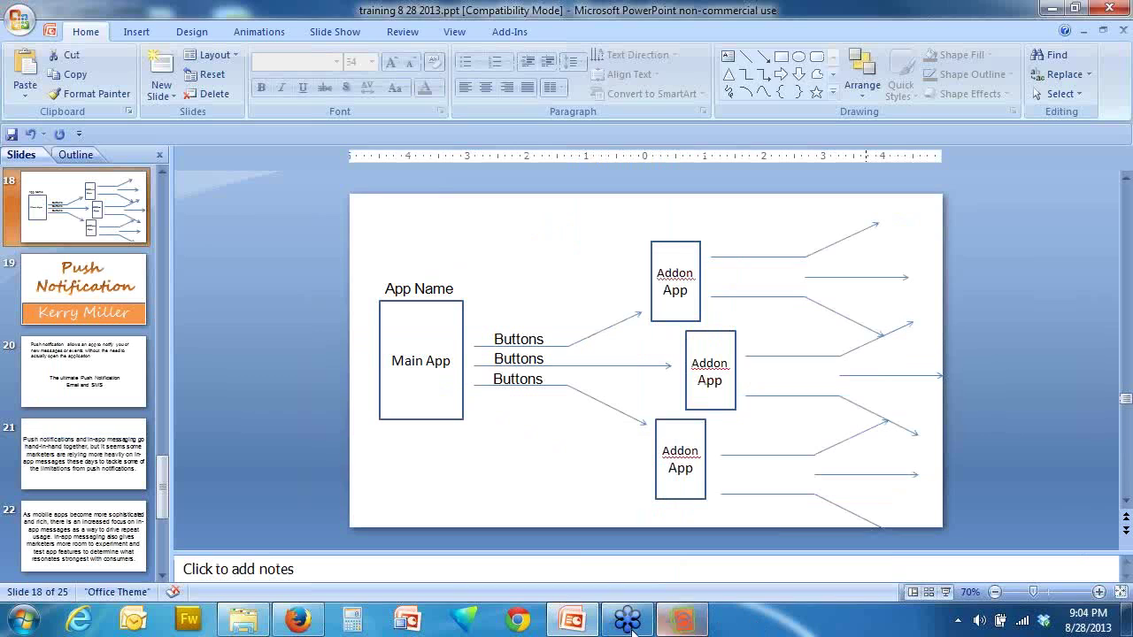
Switch to Firefox, open Scratch Off Coupon in the Mobile Magic Coupon phone preview and scratch off the cover to reveal the offer
left_click(297, 620)
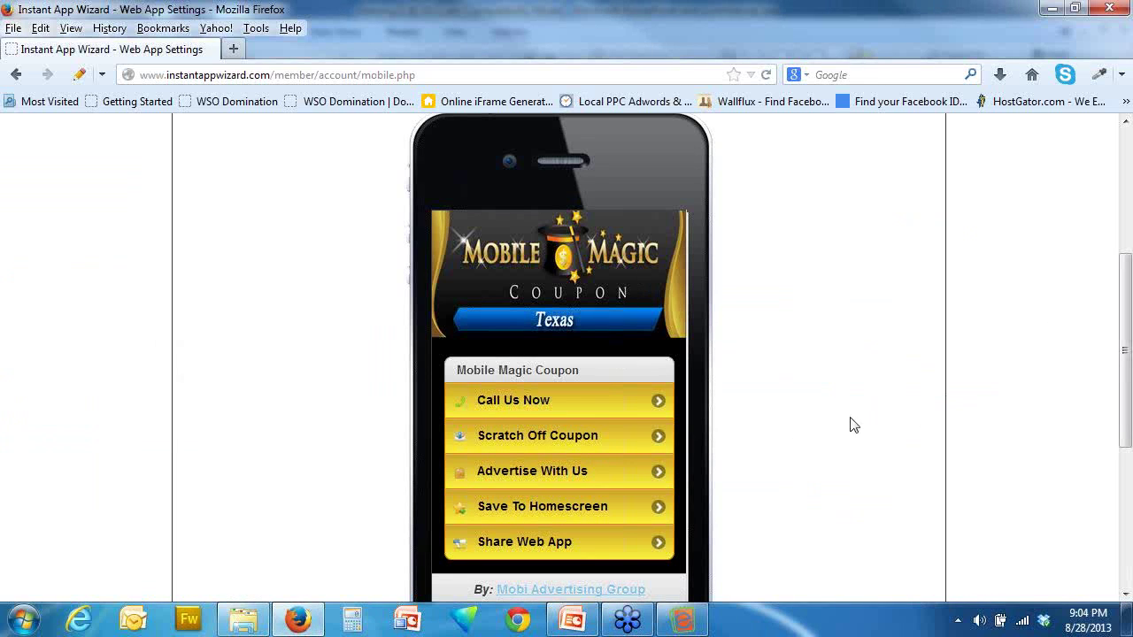
scroll(832, 416, "down", 2)
scroll(872, 415, "up", 2)
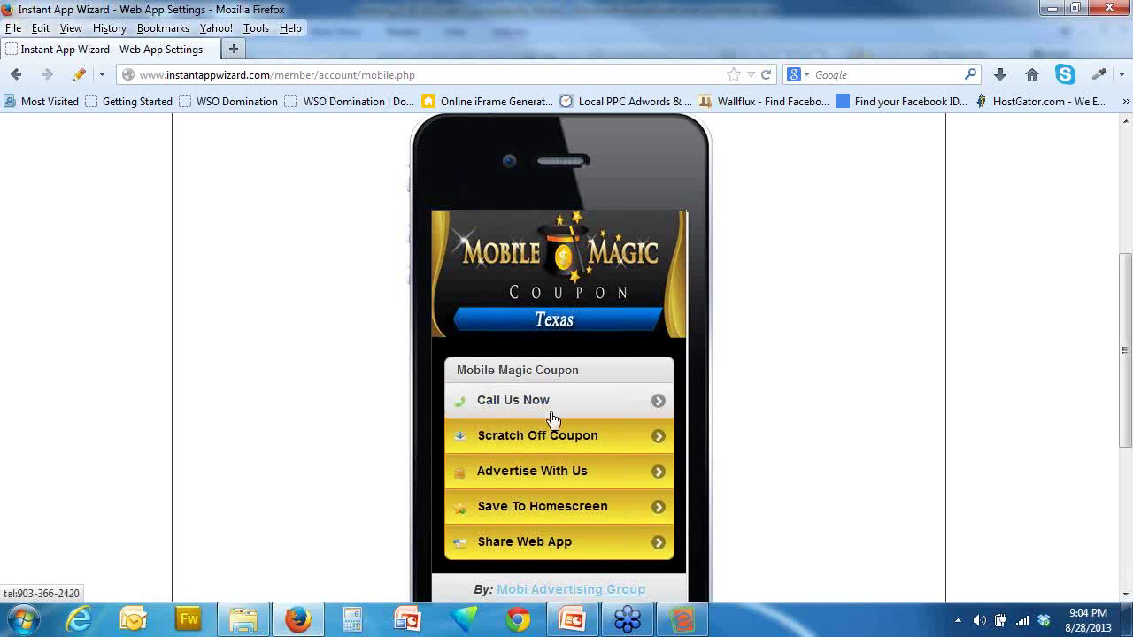
left_click(538, 441)
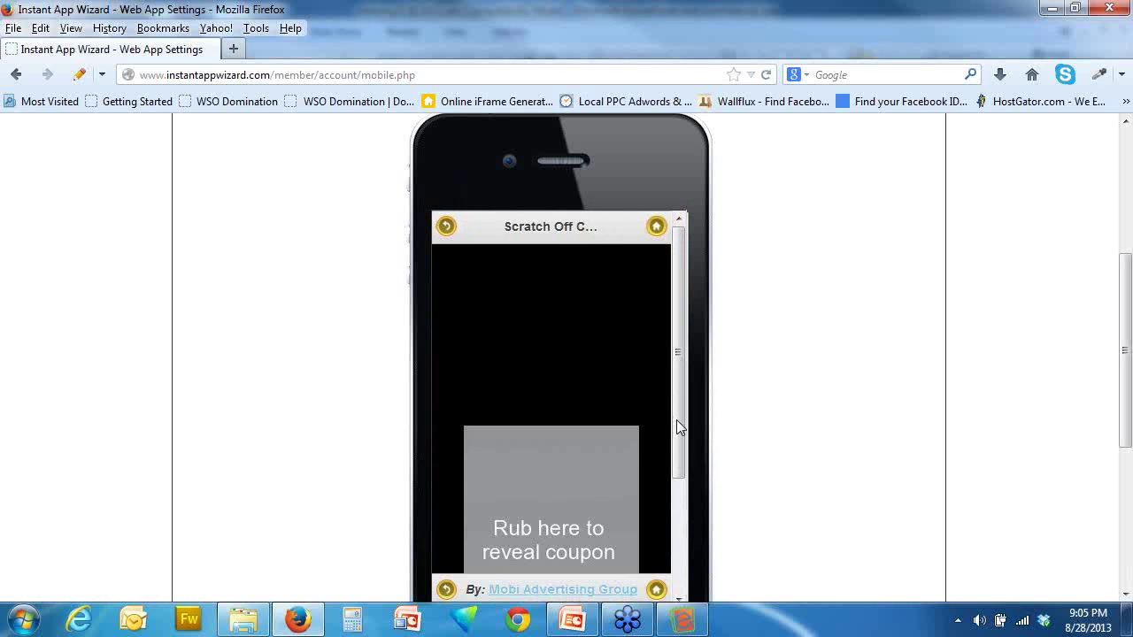
mouse_move(676, 420)
left_mouse_down()
mouse_move(677, 456)
mouse_move(677, 444)
left_mouse_up()
mouse_move(533, 394)
left_mouse_down()
mouse_move(606, 484)
mouse_move(522, 447)
mouse_move(571, 378)
mouse_move(538, 565)
mouse_move(482, 548)
mouse_move(756, 525)
left_mouse_up()
Revisit the coupon design briefly, return to PowerPoint, restart the slide show at the app diagram and advance to the Push Notification slide
left_click(684, 620)
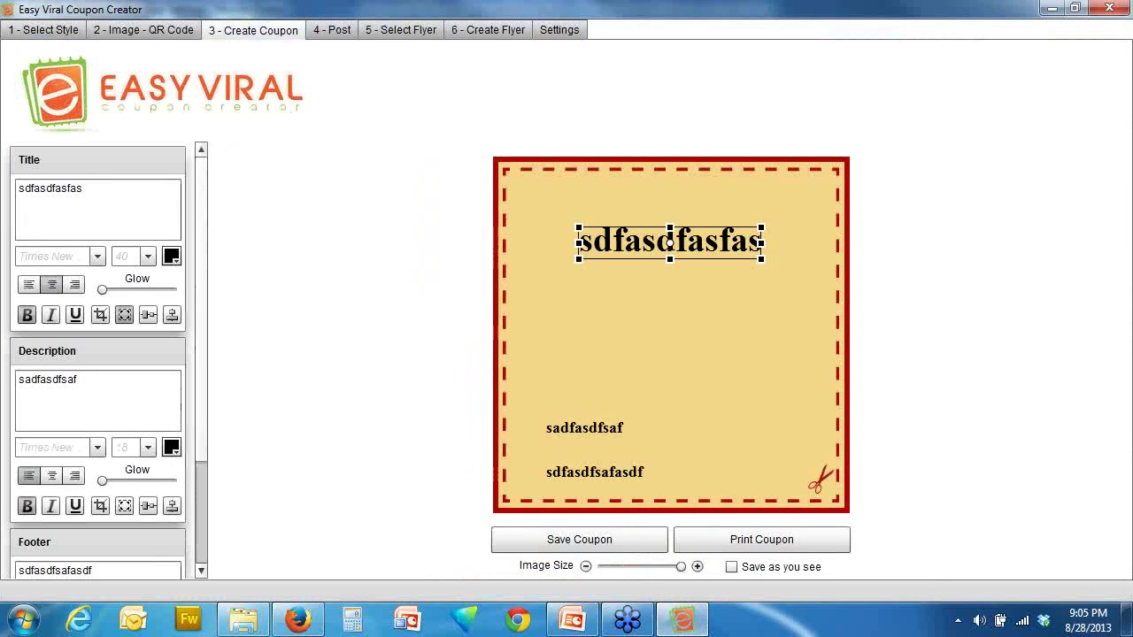
left_click(1051, 11)
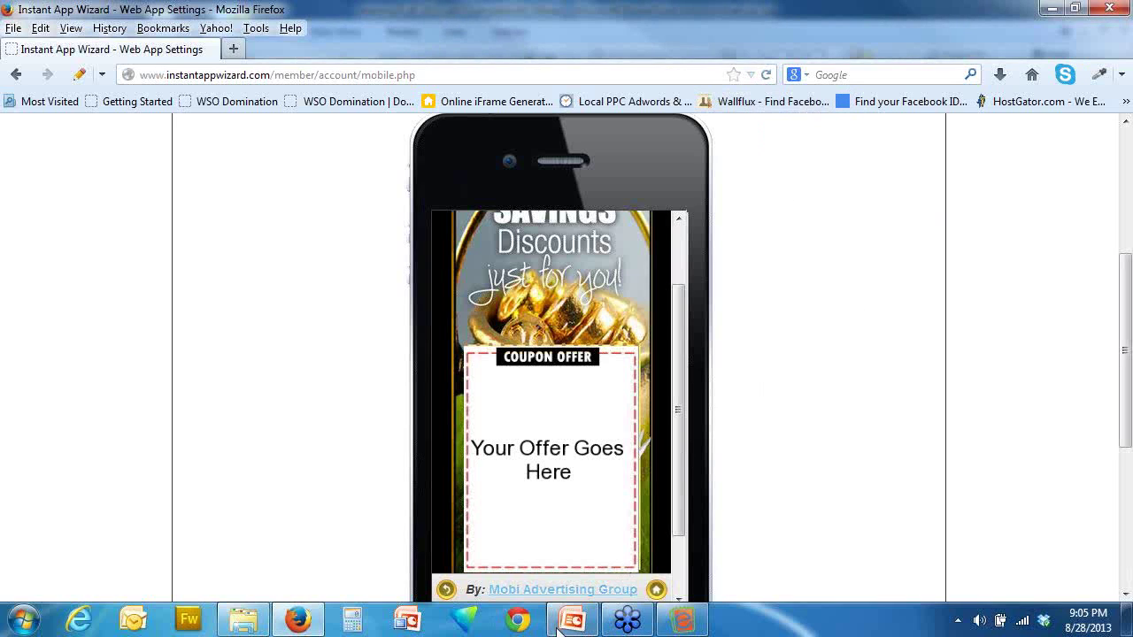
mouse_move(567, 624)
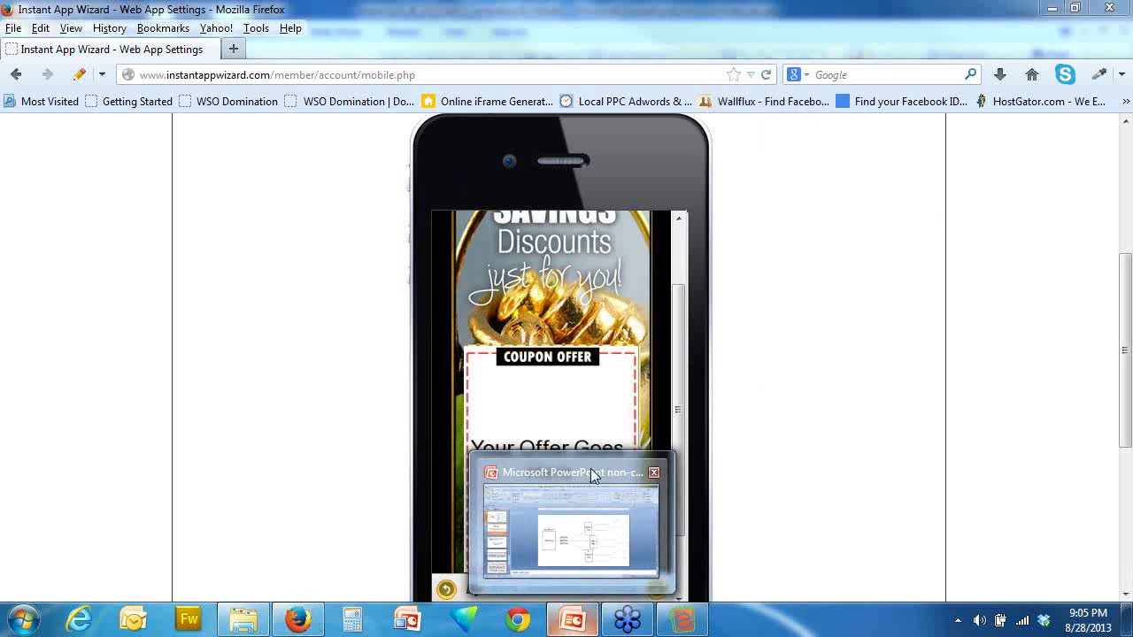
left_click(591, 472)
left_click(949, 601)
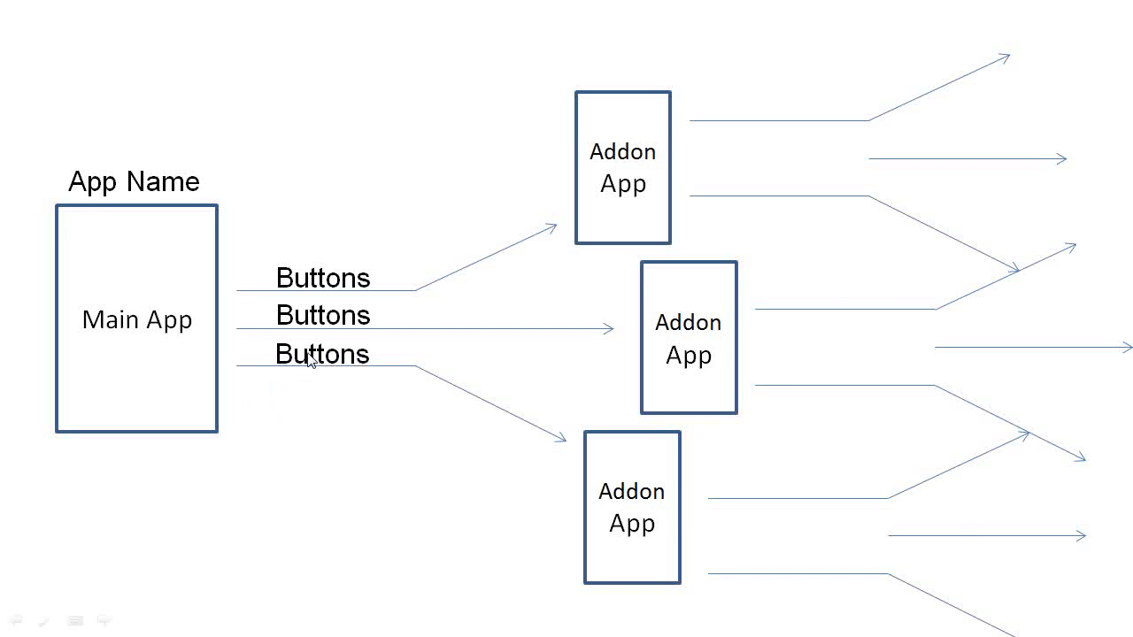
key("Left")
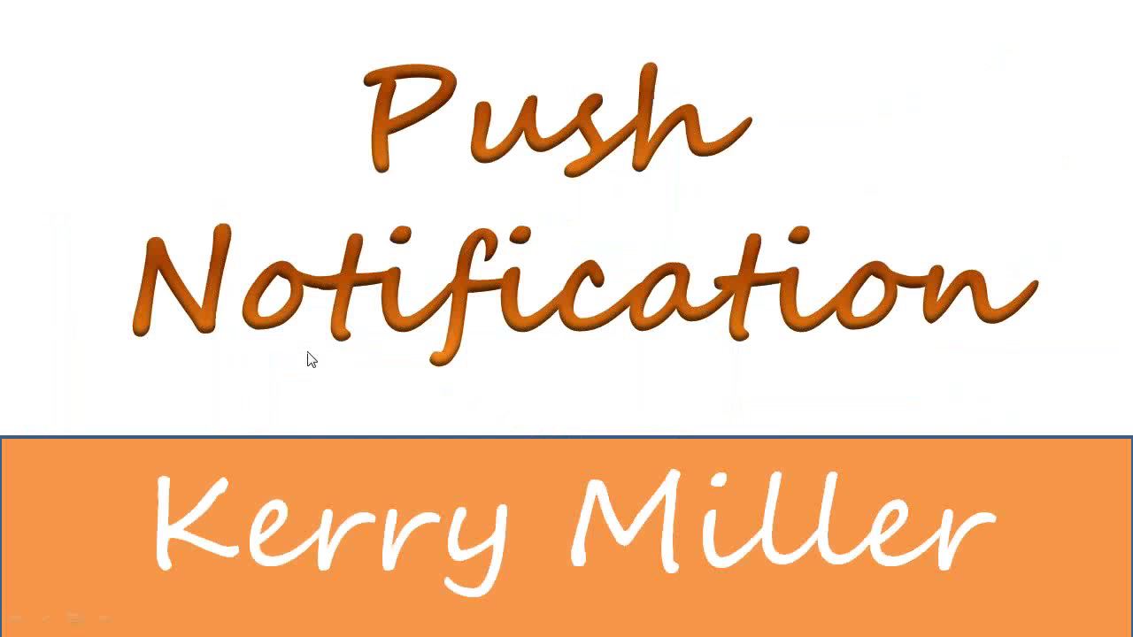